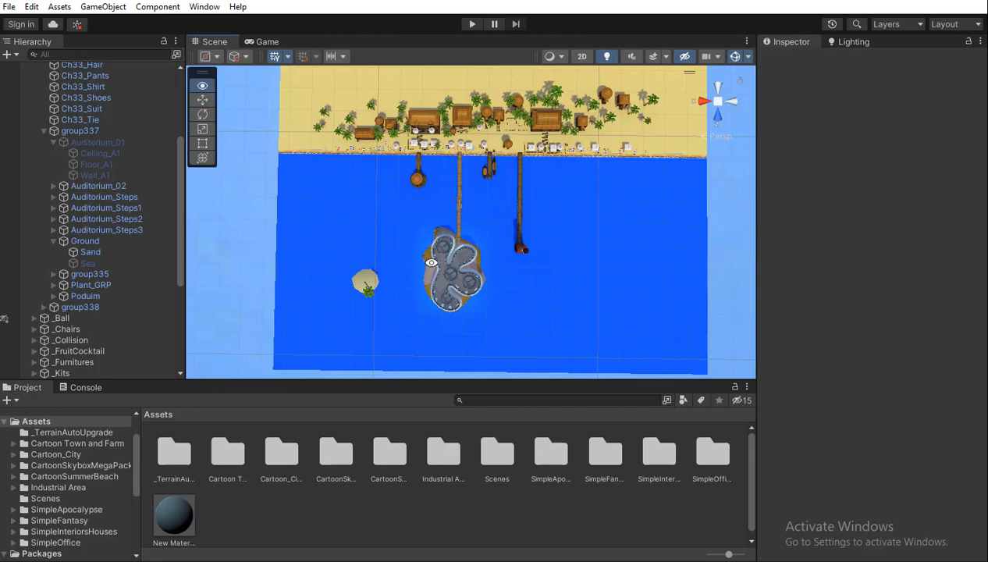
Examine the island auditorium's layout from above and its exterior against the beach and piers
{"action": "left_click_drag", "start_coordinate": [431, 263], "coordinate": [430, 252], "text": "alt"}
{"action": "right_click_drag", "start_coordinate": [426, 240], "coordinate": [449, 256], "text": "alt"}
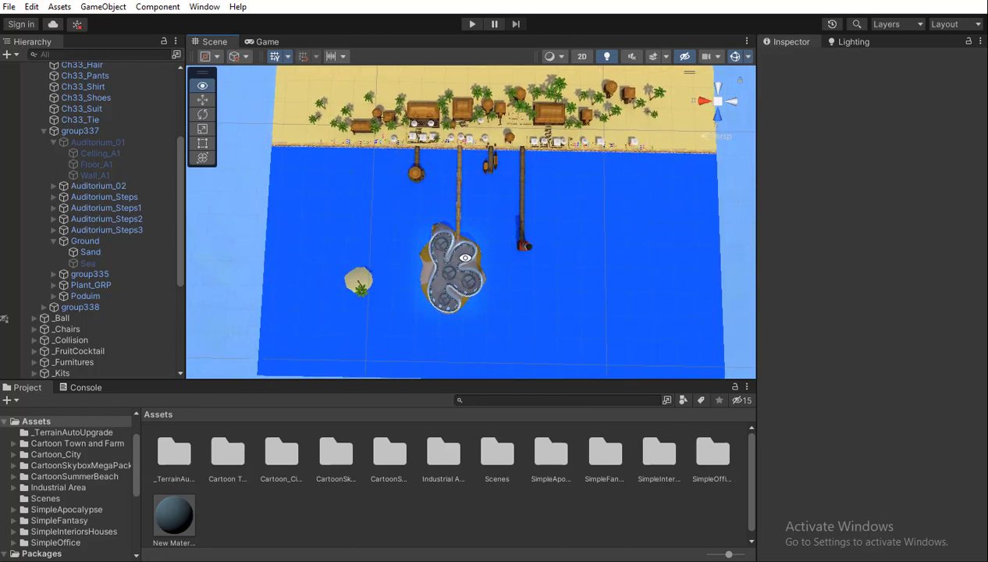
{"action": "left_click_drag", "start_coordinate": [465, 258], "coordinate": [473, 249], "text": "alt"}
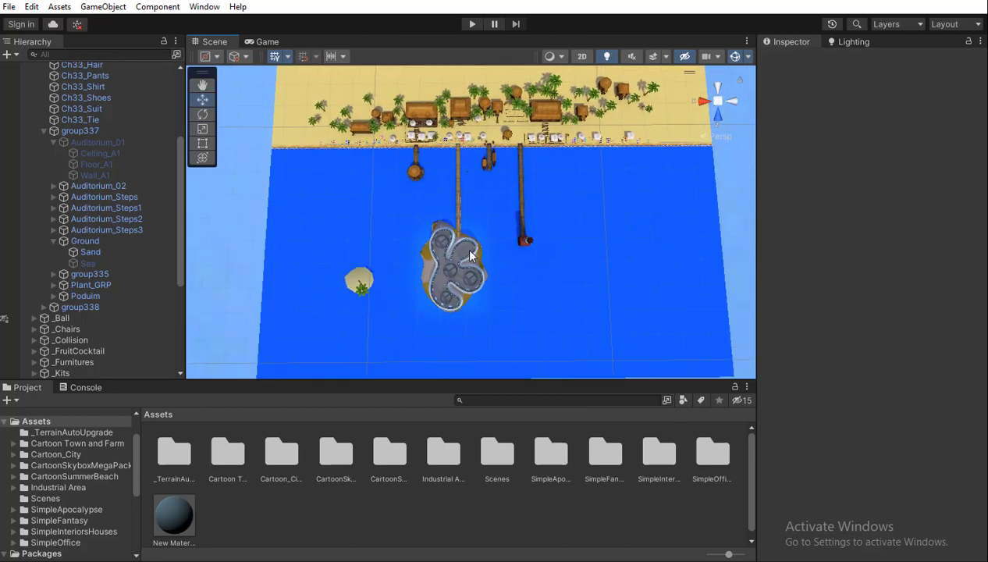
{"action": "right_click_drag", "start_coordinate": [471, 256], "coordinate": [610, 280], "text": "alt"}
{"action": "middle_click_drag", "start_coordinate": [507, 282], "coordinate": [532, 242], "text": "alt"}
{"action": "right_click_drag", "start_coordinate": [451, 230], "coordinate": [729, 353], "text": "alt"}
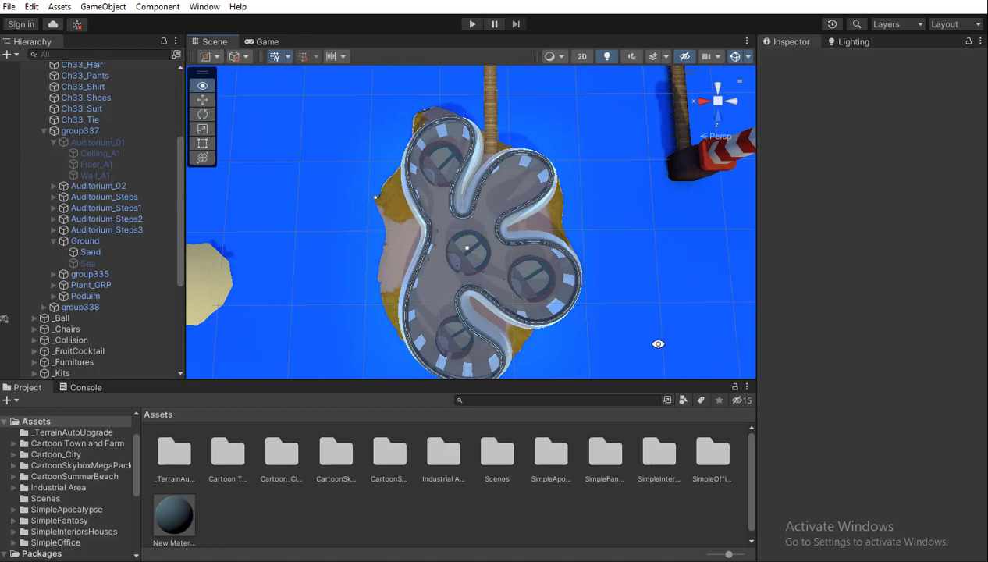
{"action": "left_click_drag", "start_coordinate": [601, 313], "coordinate": [429, 317], "text": "alt"}
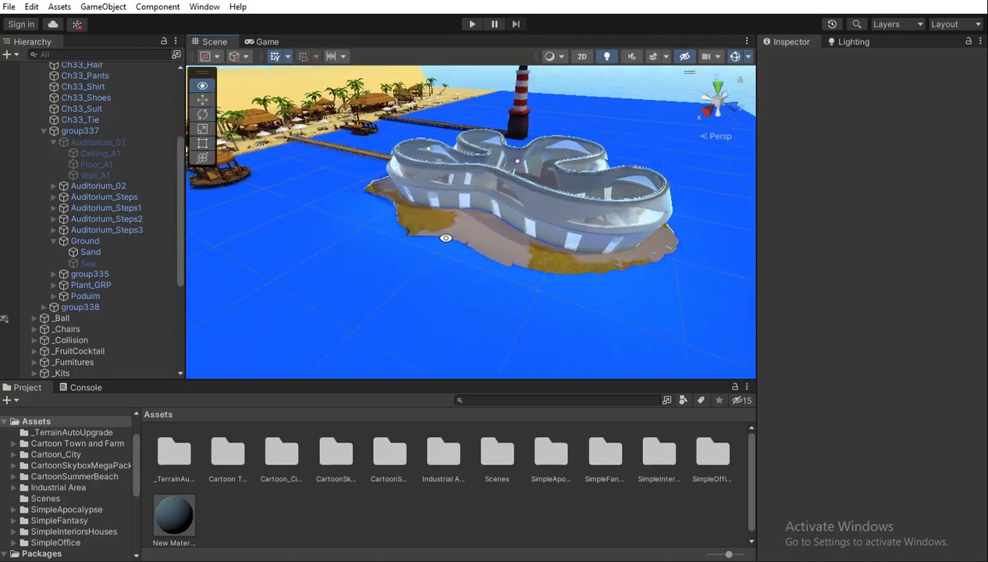
{"action": "right_click_drag", "start_coordinate": [430, 246], "coordinate": [461, 405], "text": "alt"}
{"action": "left_click_drag", "start_coordinate": [423, 261], "coordinate": [388, 275], "text": "alt"}
Inspect the auditorium's interior corridor around the wood-clad seating enclosures and potted plants
{"action": "left_click_drag", "start_coordinate": [481, 277], "coordinate": [374, 244], "text": "alt"}
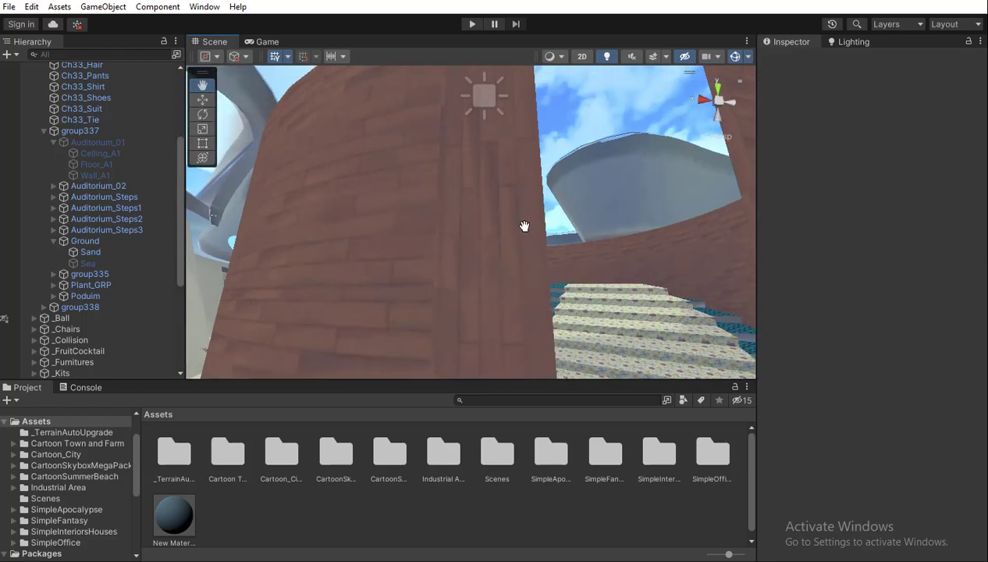
{"action": "scroll", "coordinate": [525, 227], "scroll_direction": "down", "scroll_amount": 3}
{"action": "right_click_drag", "start_coordinate": [531, 215], "coordinate": [545, 218]}
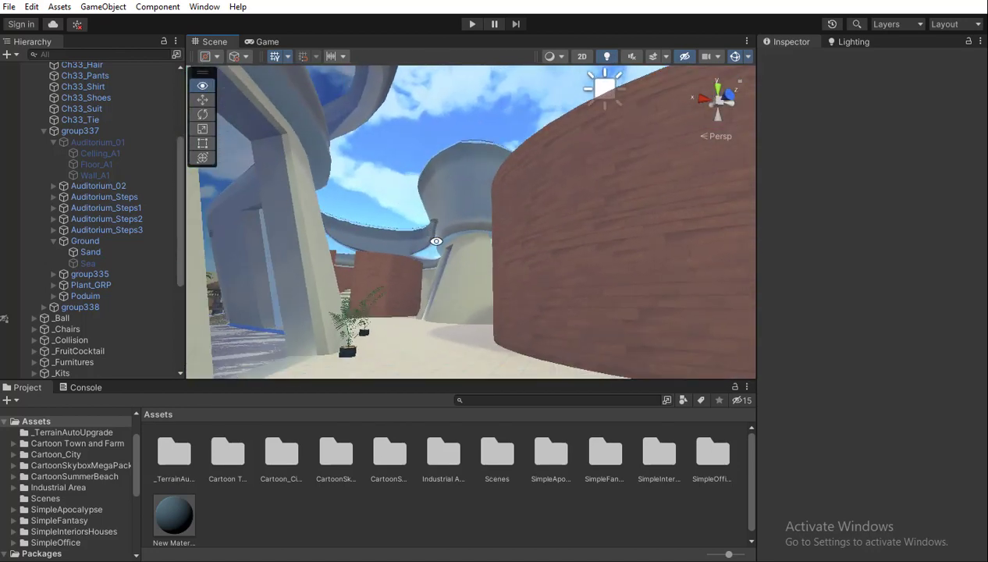
{"action": "right_click_drag", "start_coordinate": [406, 293], "coordinate": [424, 259]}
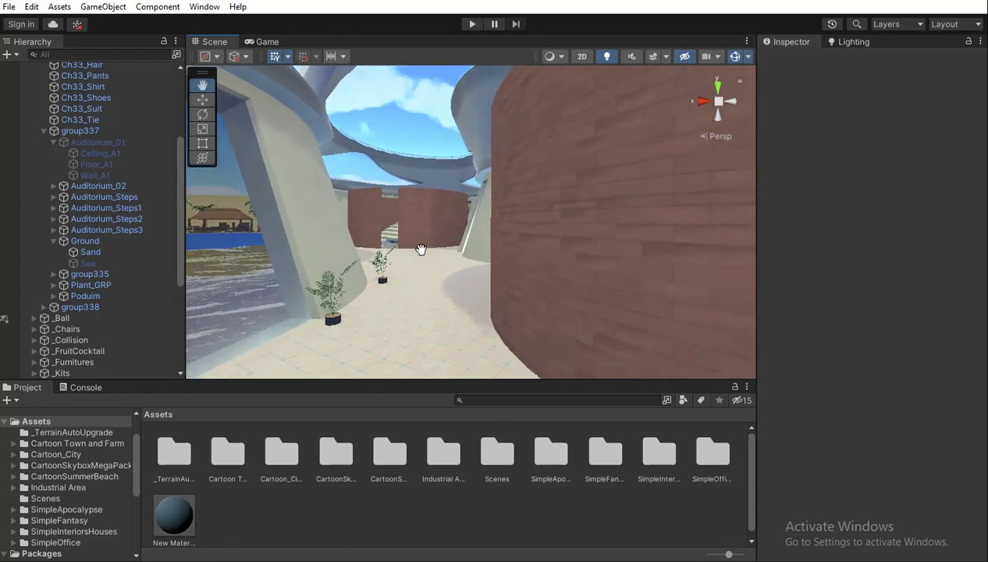
{"action": "right_click_drag", "start_coordinate": [402, 265], "coordinate": [268, 274]}
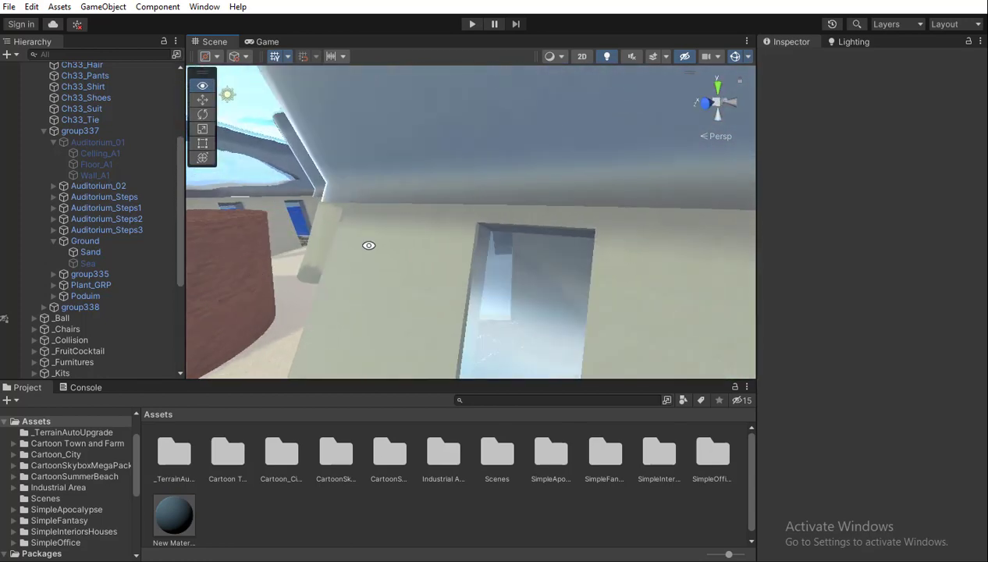
{"action": "right_click_drag", "start_coordinate": [368, 245], "coordinate": [406, 312]}
{"action": "middle_click_drag", "start_coordinate": [504, 335], "coordinate": [467, 145]}
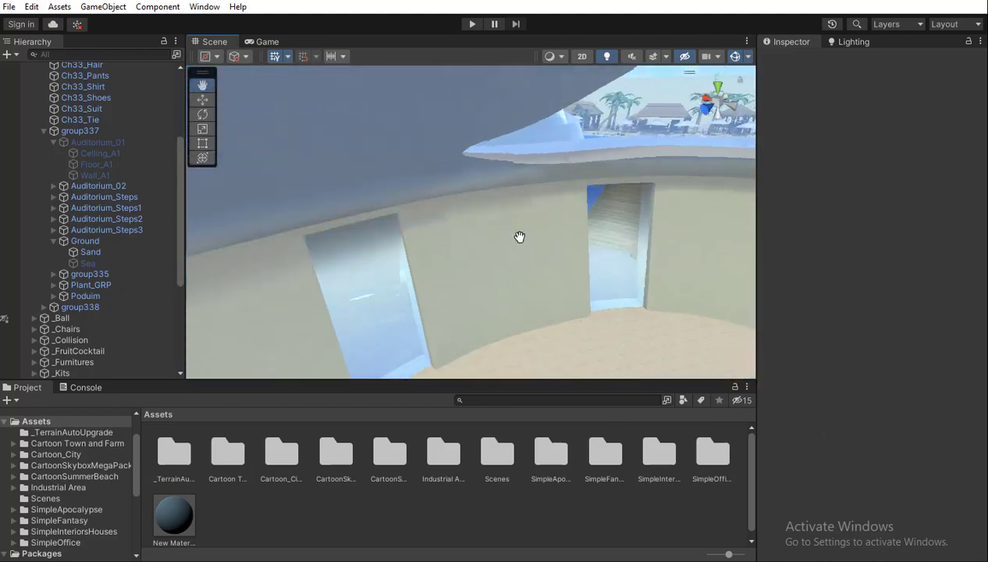
Examine the openings in the auditorium's outer walls, the tiled floor and the passage between the halls
{"action": "right_click_drag", "start_coordinate": [520, 237], "coordinate": [398, 170]}
{"action": "right_click_drag", "start_coordinate": [513, 180], "coordinate": [576, 168]}
{"action": "middle_click_drag", "start_coordinate": [577, 168], "coordinate": [510, 201]}
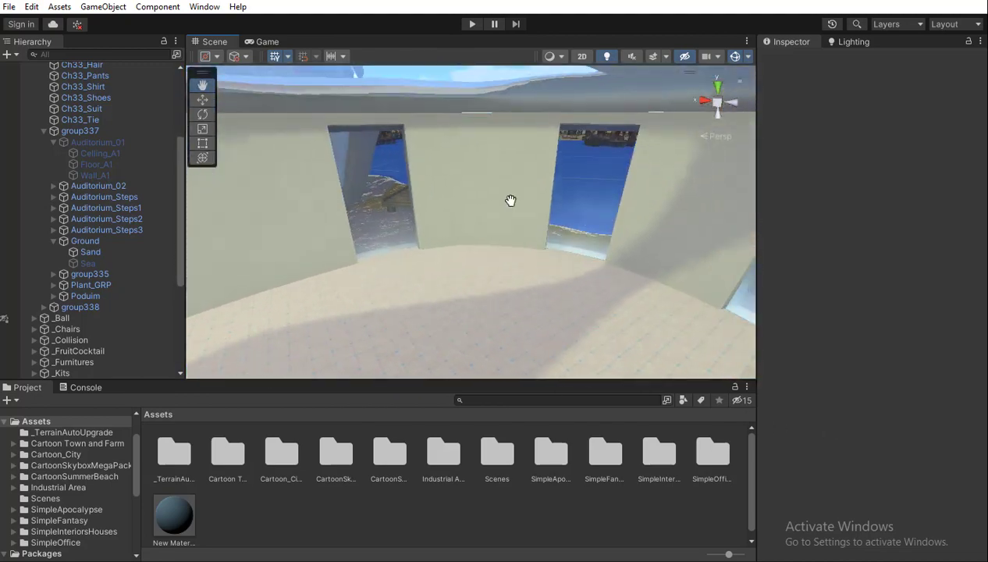
{"action": "left_click_drag", "start_coordinate": [511, 201], "coordinate": [571, 161], "text": "alt"}
{"action": "right_click_drag", "start_coordinate": [571, 176], "coordinate": [602, 212], "text": "alt"}
{"action": "middle_click_drag", "start_coordinate": [602, 211], "coordinate": [484, 242]}
{"action": "right_click_drag", "start_coordinate": [539, 261], "coordinate": [420, 234], "text": "alt"}
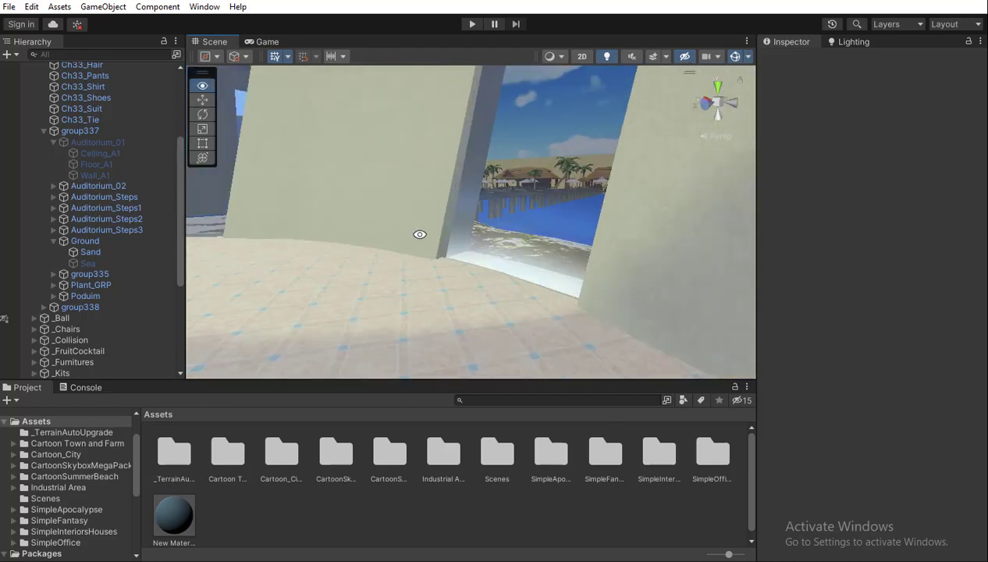
{"action": "mouse_move", "coordinate": [462, 233]}
{"action": "middle_mouse_down"}
{"action": "mouse_move", "coordinate": [573, 236]}
{"action": "mouse_move", "coordinate": [488, 252]}
{"action": "mouse_move", "coordinate": [451, 252]}
{"action": "mouse_move", "coordinate": [449, 243]}
{"action": "middle_mouse_up"}
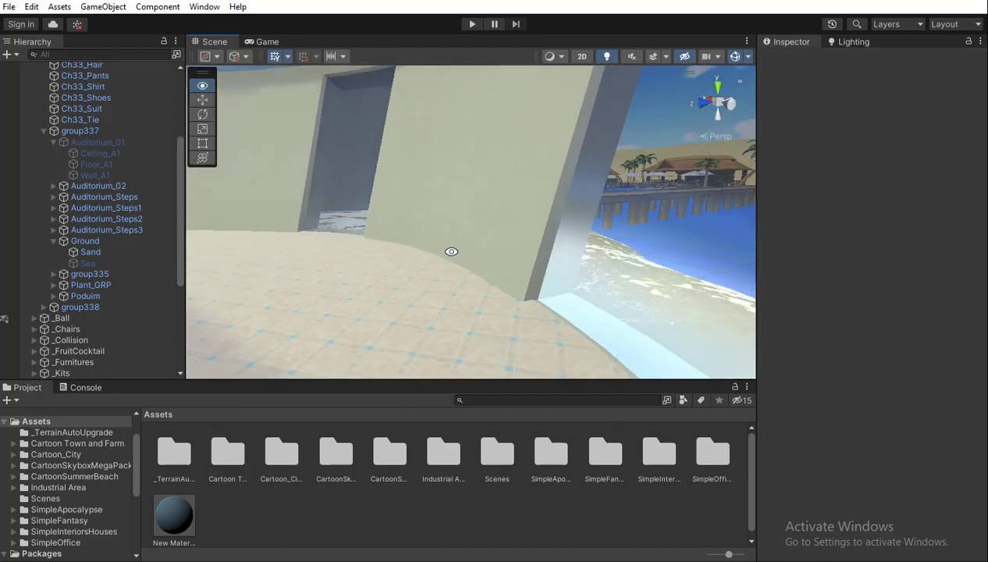
{"action": "right_click_drag", "start_coordinate": [449, 243], "coordinate": [339, 264]}
{"action": "middle_click_drag", "start_coordinate": [340, 264], "coordinate": [534, 291]}
{"action": "left_click_drag", "start_coordinate": [534, 291], "coordinate": [400, 304], "text": "alt"}
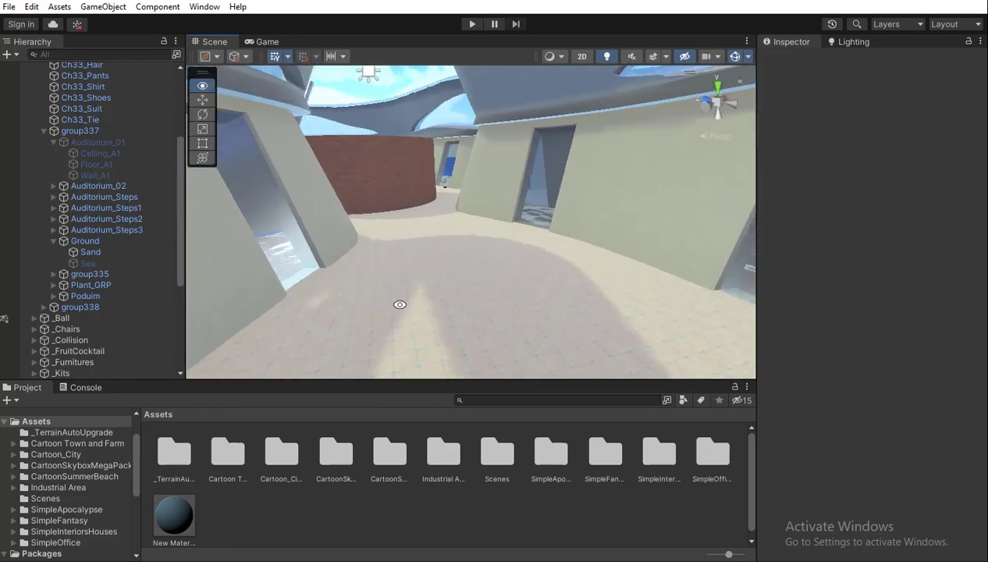
{"action": "right_click_drag", "start_coordinate": [400, 304], "coordinate": [647, 256], "text": "alt"}
{"action": "right_click_drag", "start_coordinate": [408, 170], "coordinate": [257, 205]}
{"action": "left_click_drag", "start_coordinate": [537, 258], "coordinate": [701, 273], "text": "alt"}
Examine the glazed exterior of the Auditorium_02 building from several sides of the island
{"action": "middle_click_drag", "start_coordinate": [434, 206], "coordinate": [442, 210]}
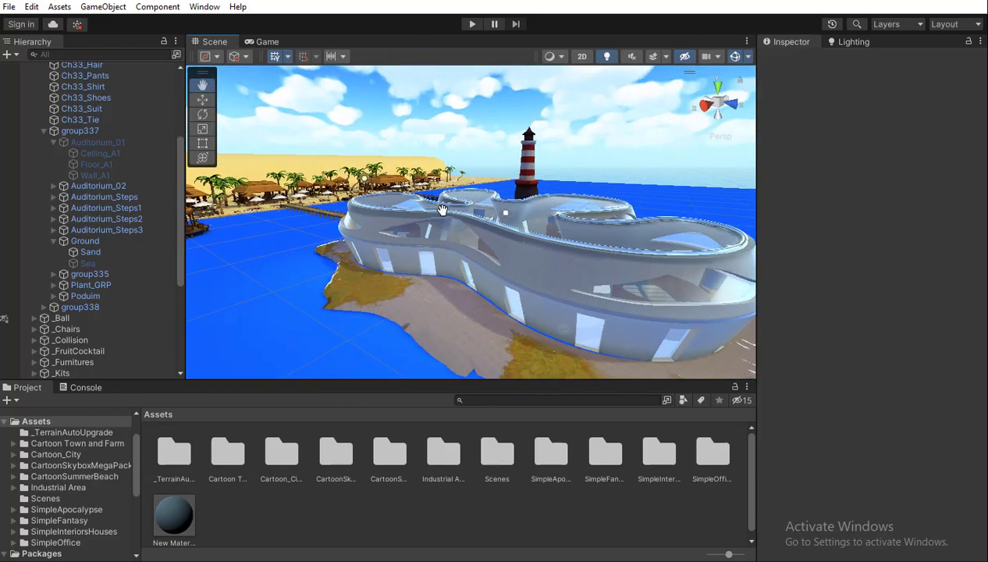
{"action": "right_click_drag", "start_coordinate": [441, 209], "coordinate": [797, 208]}
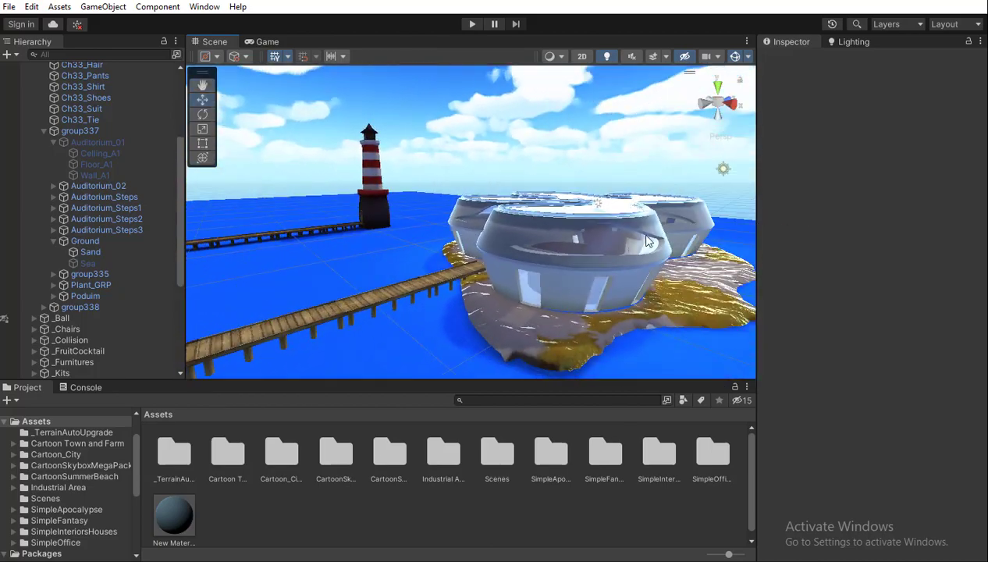
{"action": "left_click_drag", "start_coordinate": [426, 251], "coordinate": [421, 250]}
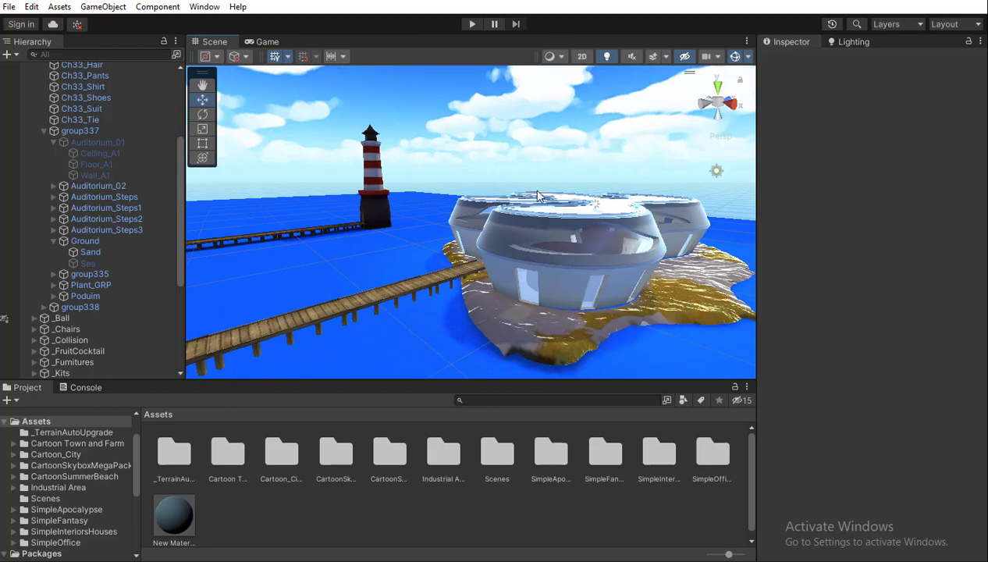
{"action": "right_click_drag", "start_coordinate": [597, 270], "coordinate": [398, 251]}
{"action": "right_click_drag", "start_coordinate": [615, 278], "coordinate": [595, 280]}
{"action": "left_click_drag", "start_coordinate": [595, 281], "coordinate": [309, 350], "text": "alt"}
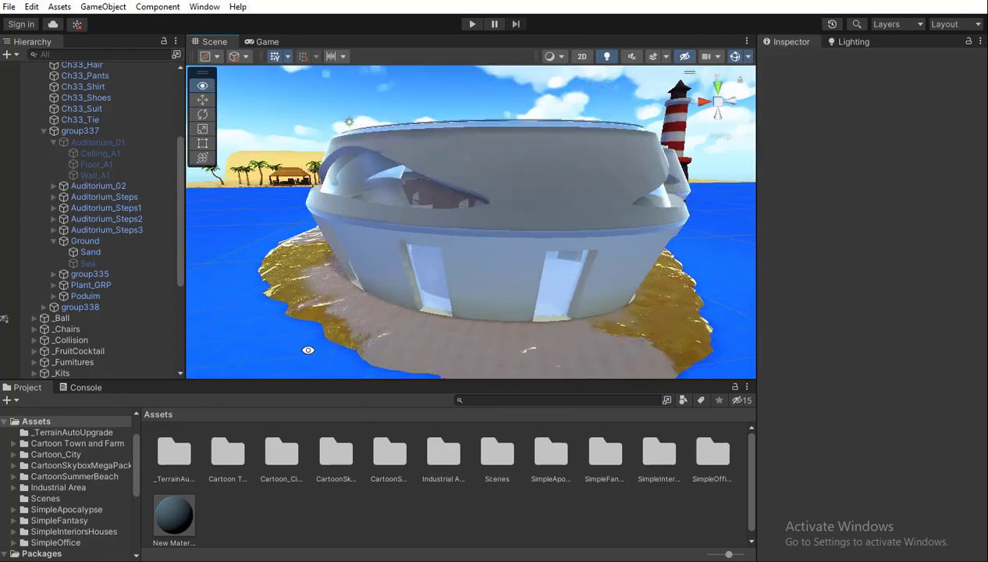
Deactivate the Auditorium_02 object and activate Auditorium_01 in its place
{"action": "left_click", "coordinate": [76, 185]}
{"action": "left_click", "coordinate": [793, 60]}
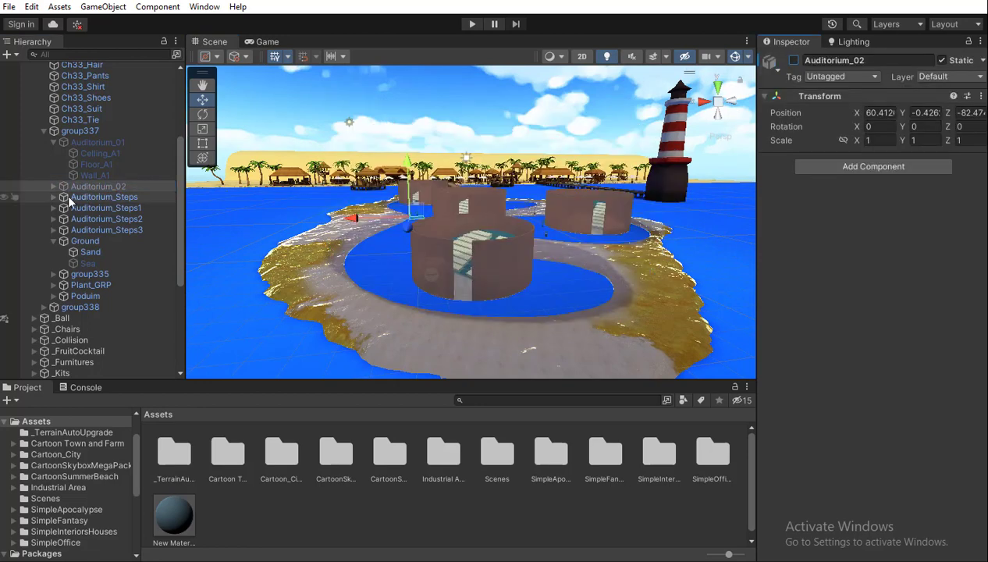
{"action": "left_click", "coordinate": [90, 142]}
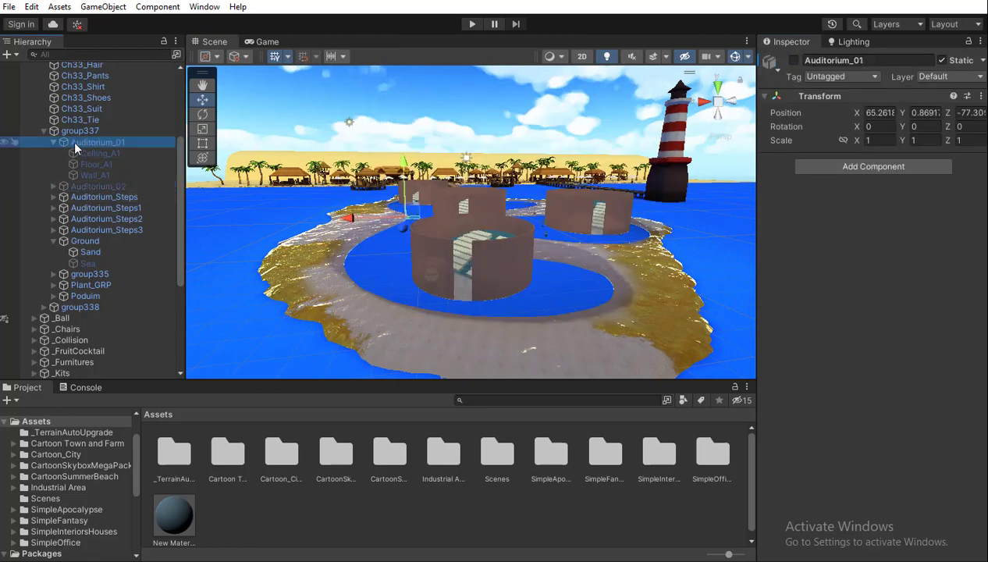
{"action": "left_click", "coordinate": [796, 61]}
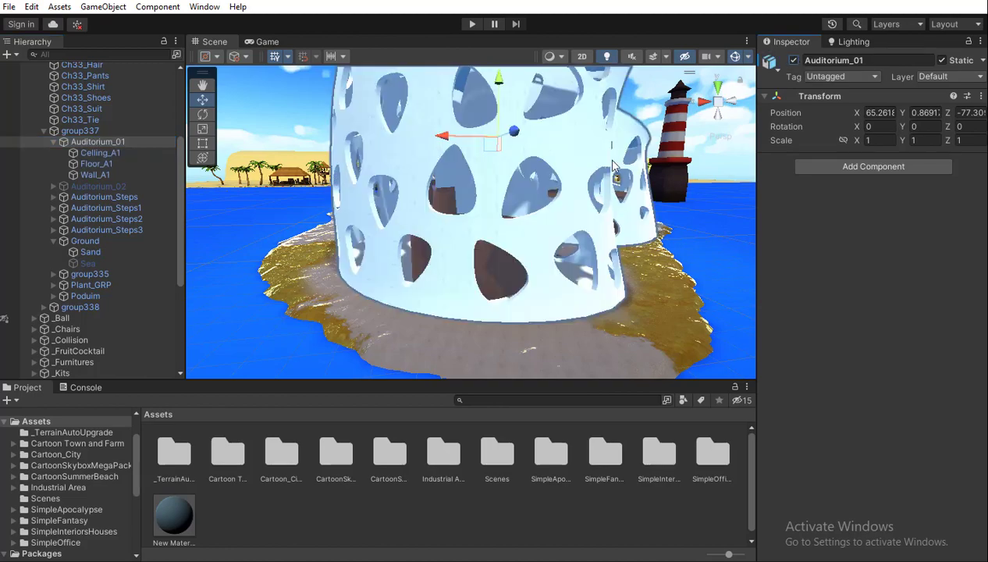
Examine the exterior of Auditorium_01, including its curved roof and perforated walls, from all around the island
{"action": "right_click_drag", "start_coordinate": [583, 209], "coordinate": [445, 233]}
{"action": "scroll", "coordinate": [421, 233], "scroll_direction": "down", "scroll_amount": 10}
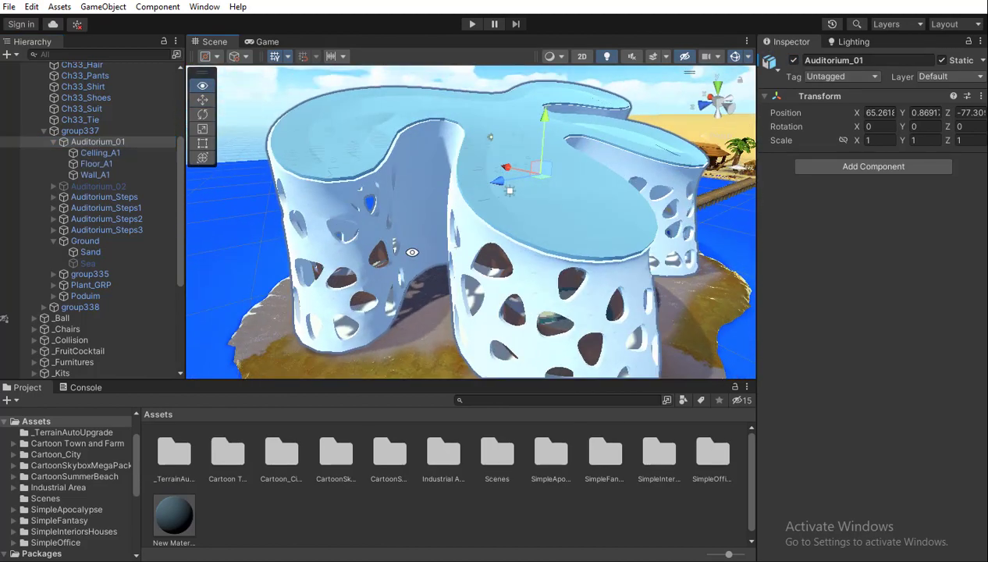
{"action": "right_click_drag", "start_coordinate": [369, 231], "coordinate": [764, 255]}
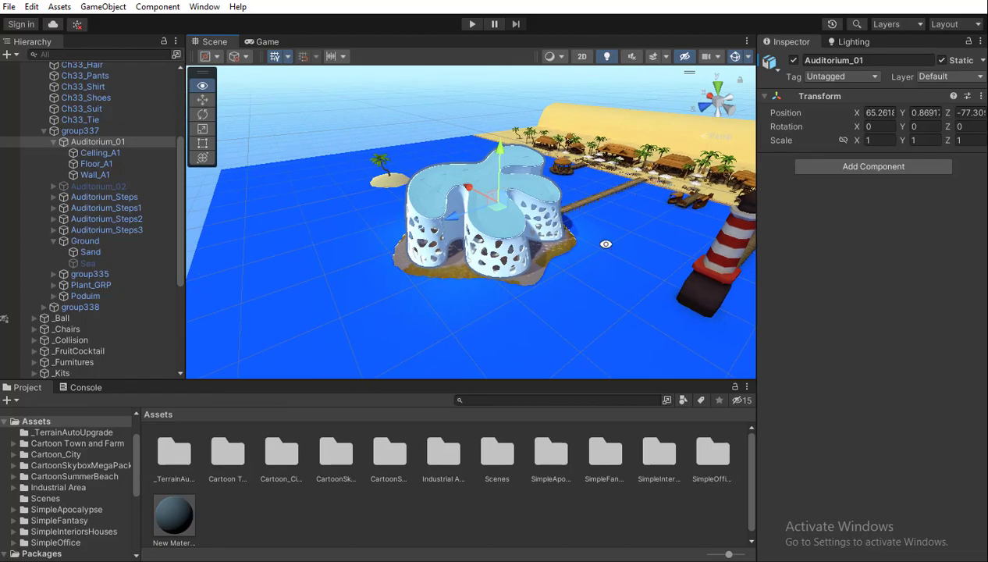
{"action": "scroll", "coordinate": [615, 283], "scroll_direction": "up", "scroll_amount": 3}
{"action": "right_click_drag", "start_coordinate": [615, 283], "coordinate": [646, 240]}
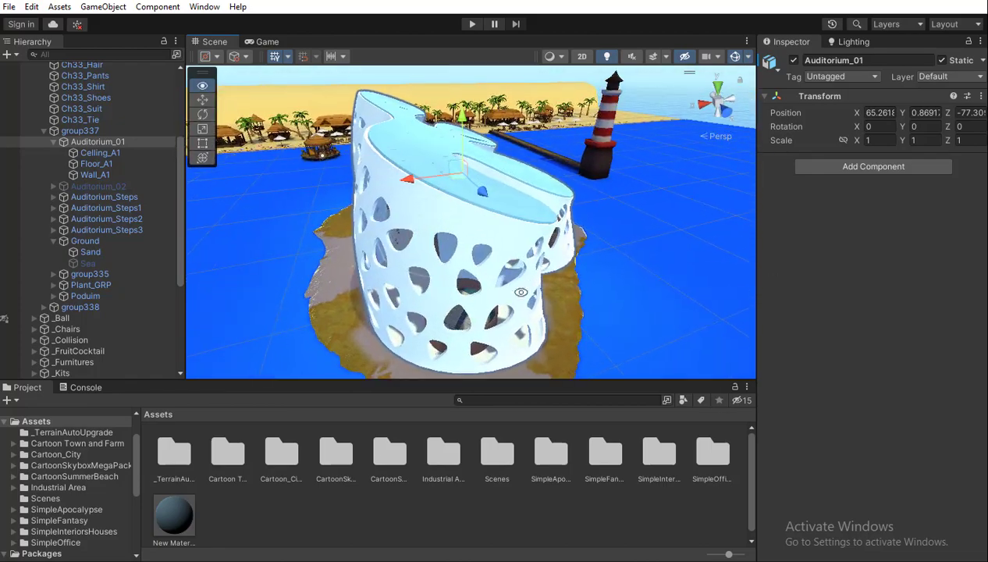
{"action": "right_click_drag", "start_coordinate": [521, 292], "coordinate": [617, 197]}
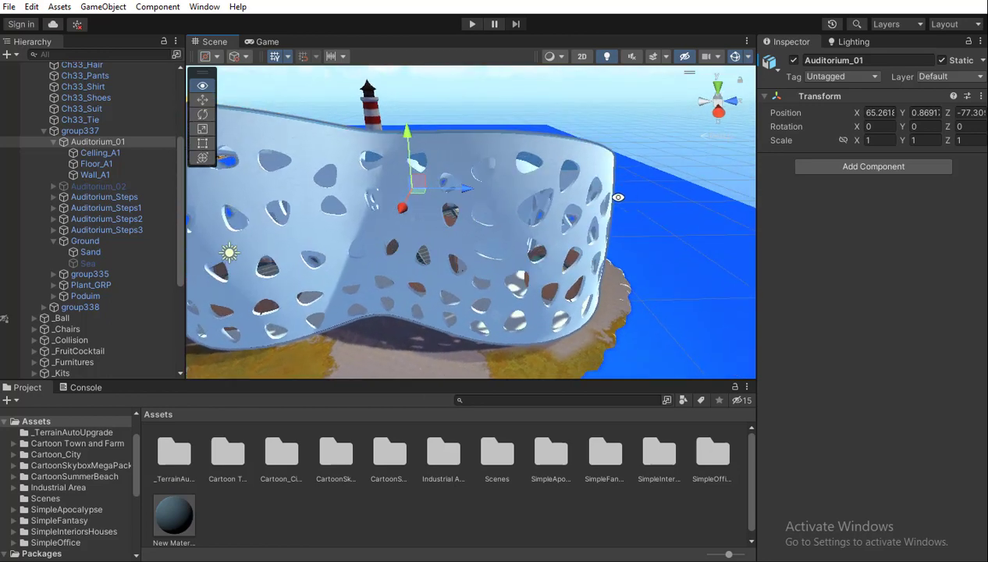
{"action": "scroll", "coordinate": [490, 237], "scroll_direction": "up", "scroll_amount": 6}
{"action": "middle_click_drag", "start_coordinate": [494, 271], "coordinate": [587, 213]}
{"action": "scroll", "coordinate": [638, 324], "scroll_direction": "up", "scroll_amount": 5}
Inspect the seating enclosures and ground-level corridor inside Auditorium_01, and clear the object selection
{"action": "middle_click_drag", "start_coordinate": [448, 265], "coordinate": [463, 300]}
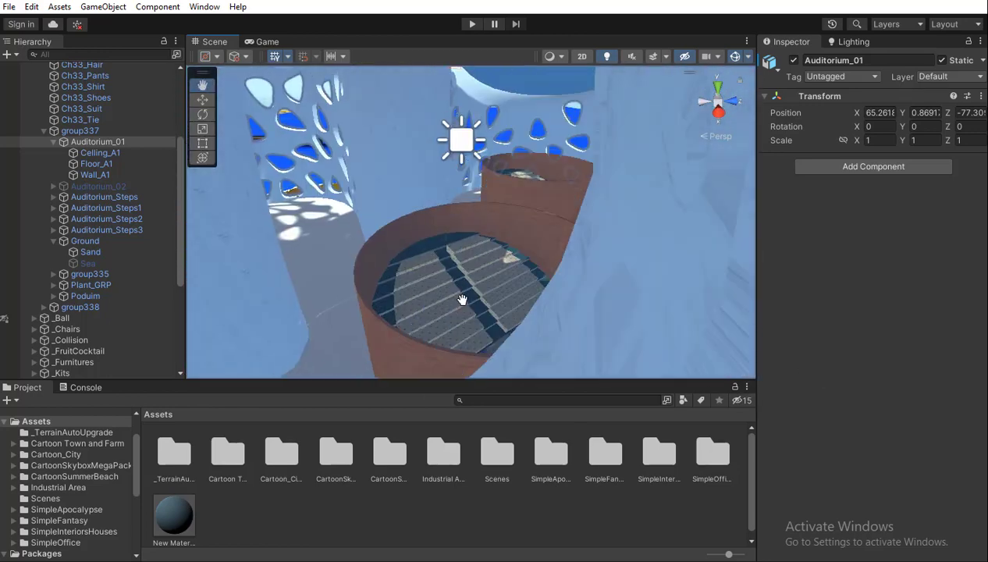
{"action": "right_click_drag", "start_coordinate": [462, 300], "coordinate": [558, 238]}
{"action": "right_click_drag", "start_coordinate": [480, 236], "coordinate": [456, 226]}
{"action": "middle_click_drag", "start_coordinate": [457, 226], "coordinate": [624, 226]}
{"action": "right_click_drag", "start_coordinate": [624, 226], "coordinate": [646, 227]}
{"action": "left_click", "coordinate": [536, 245]}
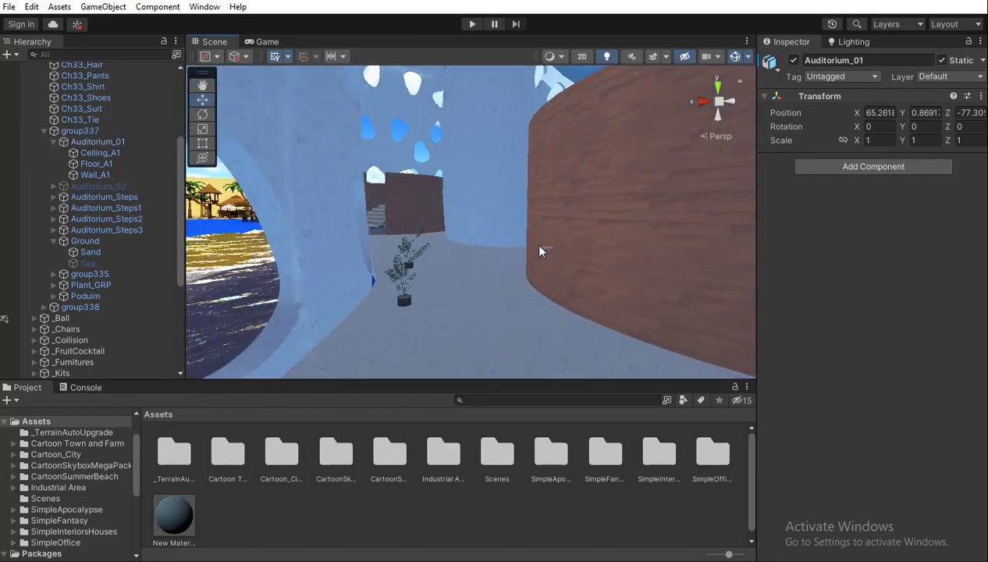
{"action": "right_click_drag", "start_coordinate": [430, 276], "coordinate": [432, 261]}
{"action": "left_click_drag", "start_coordinate": [432, 260], "coordinate": [415, 263], "text": "alt"}
{"action": "middle_click_drag", "start_coordinate": [416, 264], "coordinate": [490, 265]}
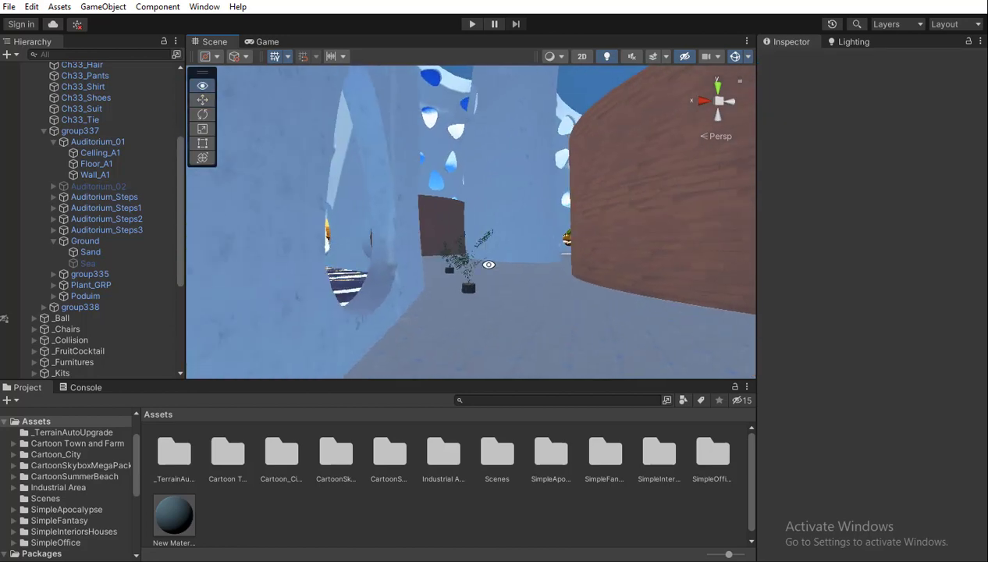
{"action": "left_click_drag", "start_coordinate": [489, 264], "coordinate": [399, 274], "text": "alt"}
{"action": "middle_click_drag", "start_coordinate": [369, 269], "coordinate": [393, 267]}
{"action": "left_click_drag", "start_coordinate": [393, 267], "coordinate": [368, 285], "text": "alt"}
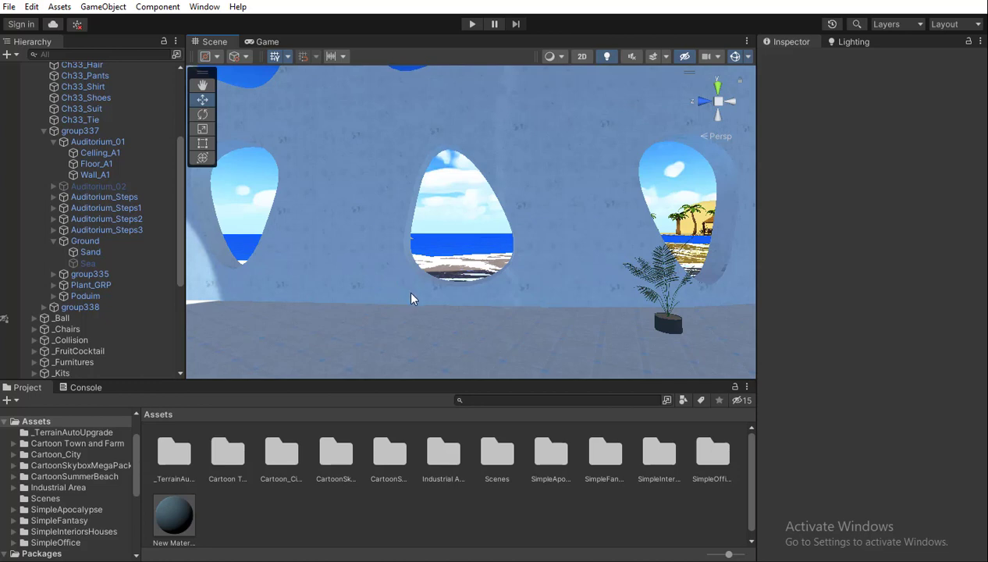
Examine the perforated walls, the light patterns on the floor and the ceiling inside Auditorium_01
{"action": "right_click_drag", "start_coordinate": [435, 236], "coordinate": [756, 248]}
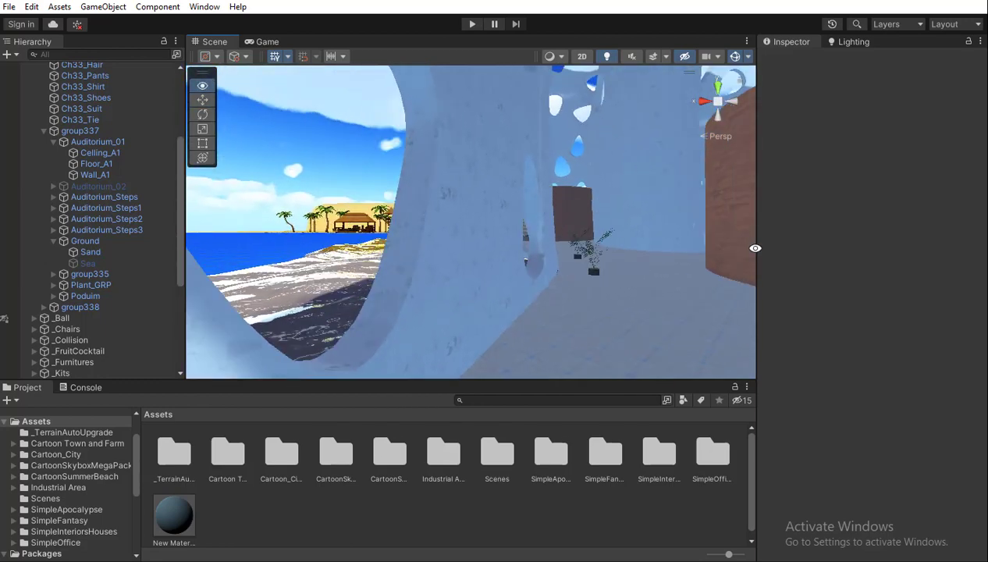
{"action": "right_click_drag", "start_coordinate": [625, 244], "coordinate": [476, 304]}
{"action": "left_click_drag", "start_coordinate": [476, 305], "coordinate": [344, 306], "text": "alt"}
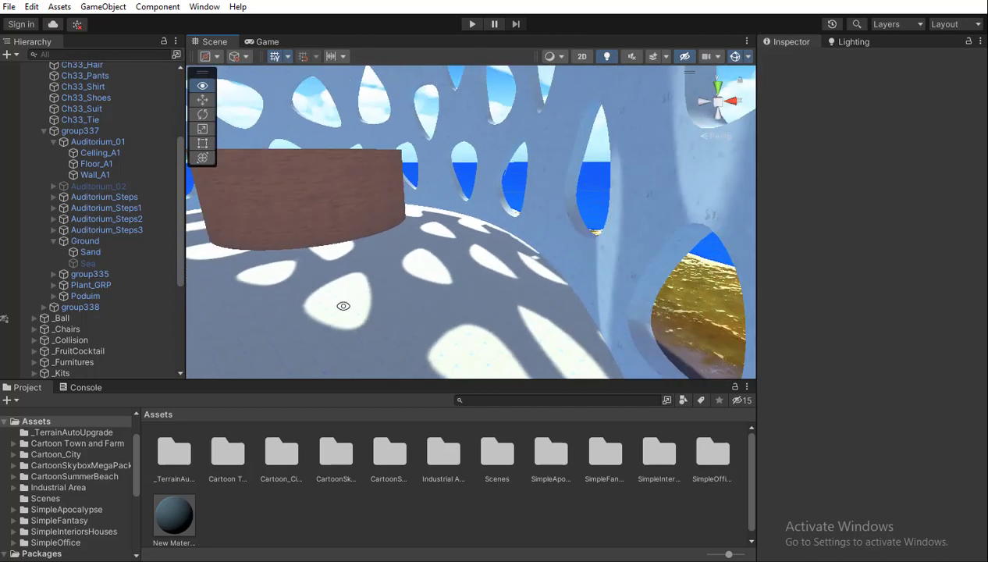
{"action": "right_click_drag", "start_coordinate": [349, 260], "coordinate": [274, 279], "text": "alt"}
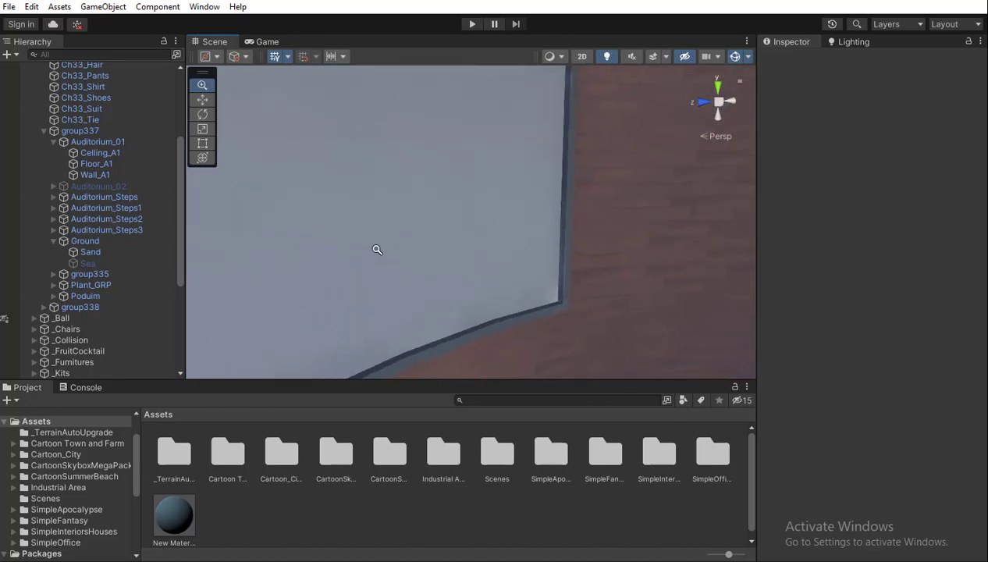
{"action": "right_click_drag", "start_coordinate": [377, 249], "coordinate": [717, 352], "text": "alt"}
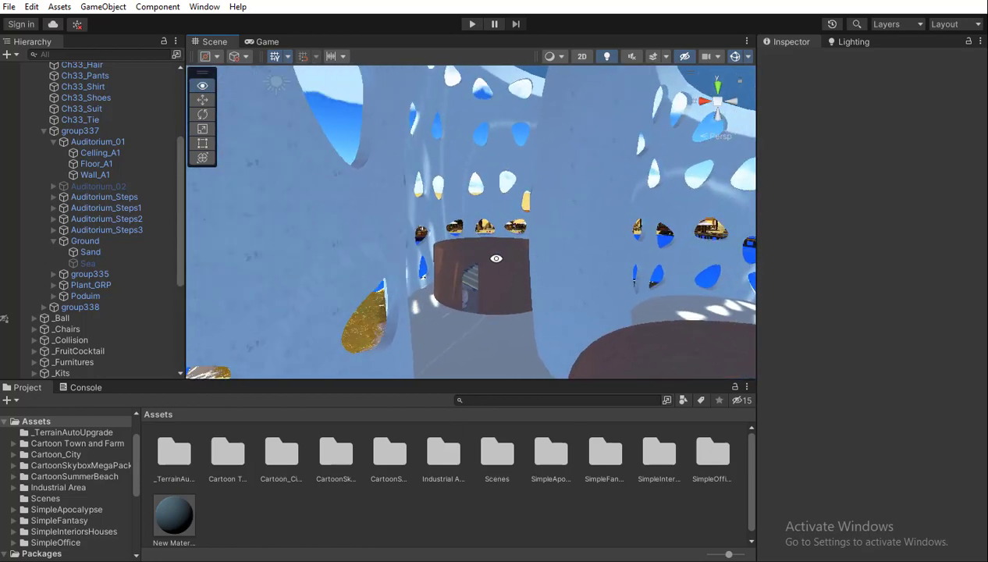
{"action": "right_click_drag", "start_coordinate": [442, 276], "coordinate": [452, 190]}
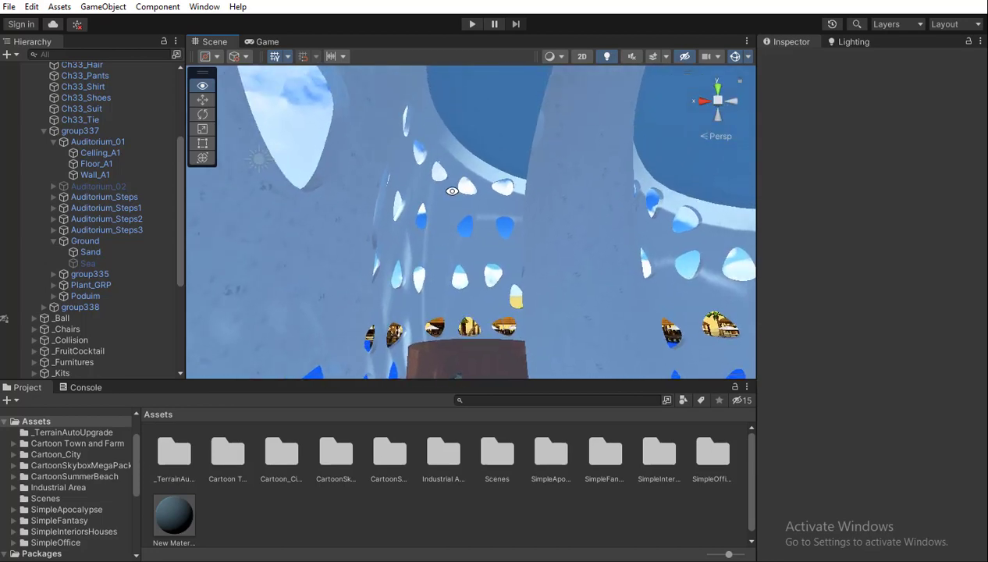
{"action": "right_click_drag", "start_coordinate": [429, 273], "coordinate": [86, 284]}
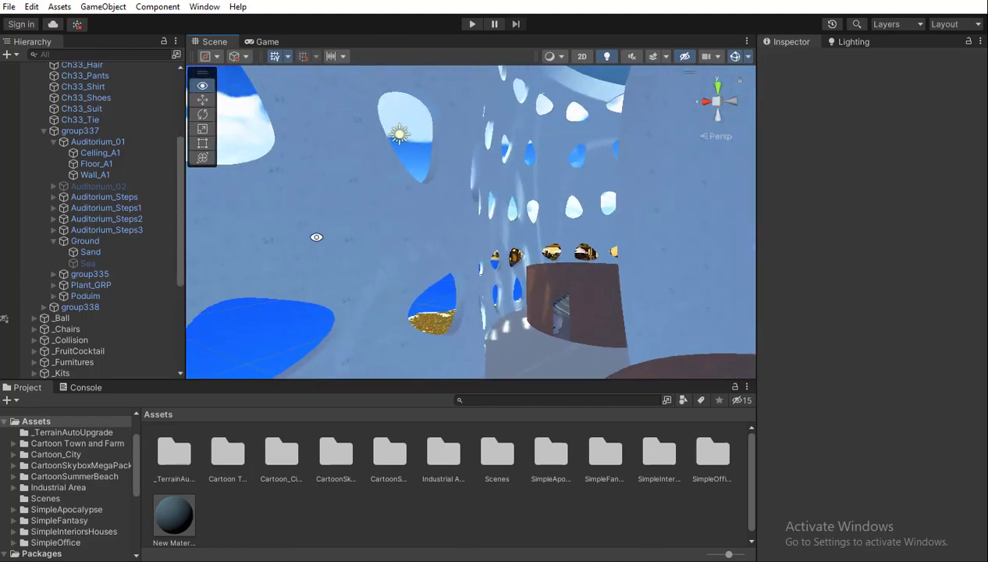
{"action": "right_click_drag", "start_coordinate": [316, 236], "coordinate": [145, 254]}
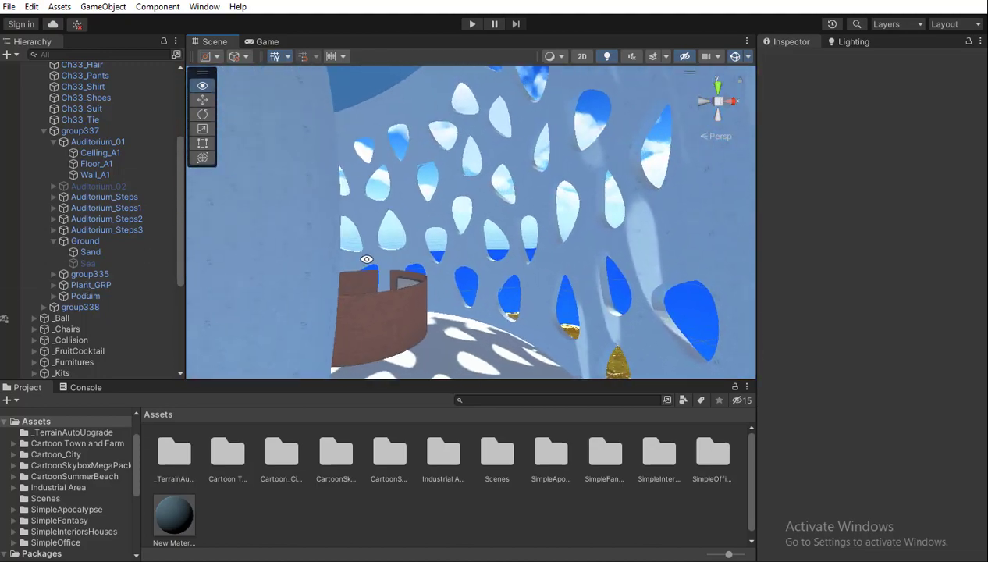
{"action": "right_click_drag", "start_coordinate": [367, 259], "coordinate": [225, 275]}
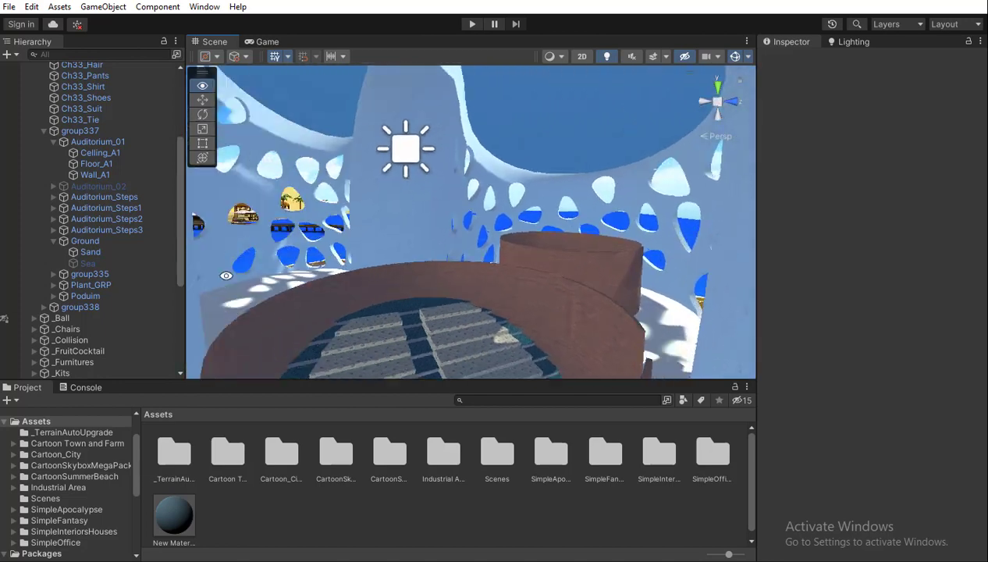
{"action": "right_click_drag", "start_coordinate": [445, 272], "coordinate": [284, 265]}
Review the complete Auditorium_01 building on its island from above and from the side
{"action": "right_click_drag", "start_coordinate": [464, 257], "coordinate": [774, 295]}
{"action": "right_click_drag", "start_coordinate": [846, 304], "coordinate": [847, 392]}
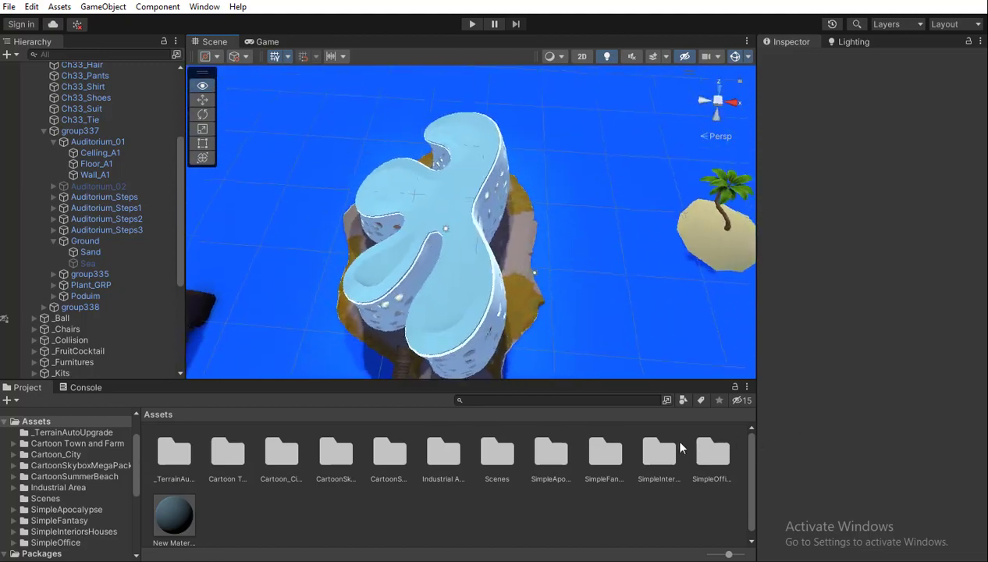
{"action": "right_click_drag", "start_coordinate": [681, 448], "coordinate": [217, 271]}
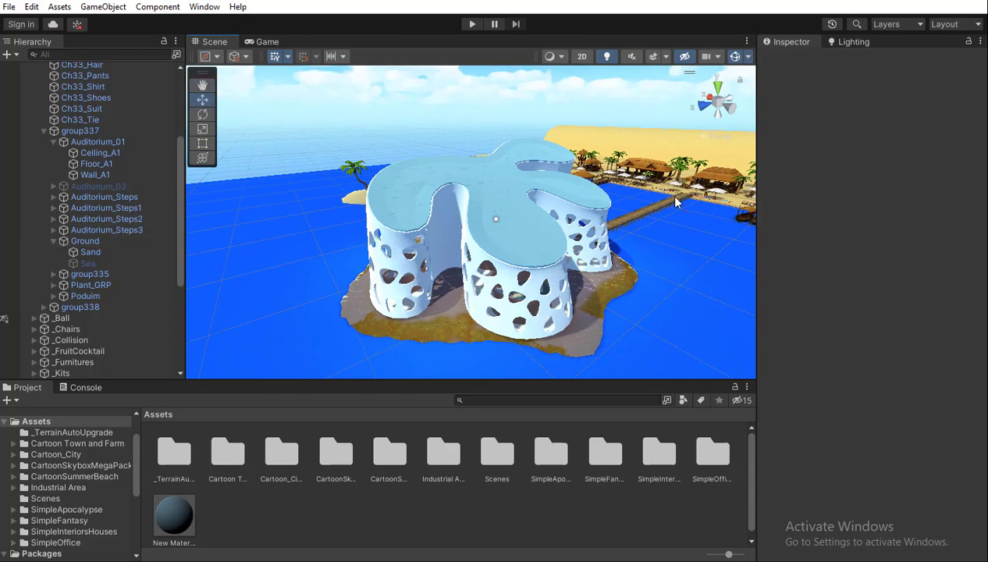